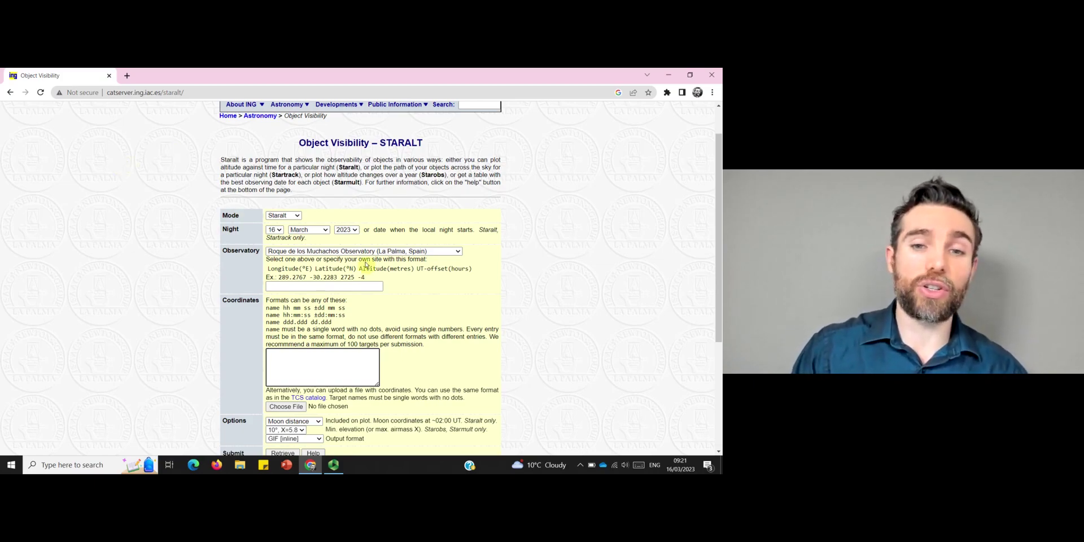
Keep Roque de los Muchachos selected as the observatory
click(442, 251)
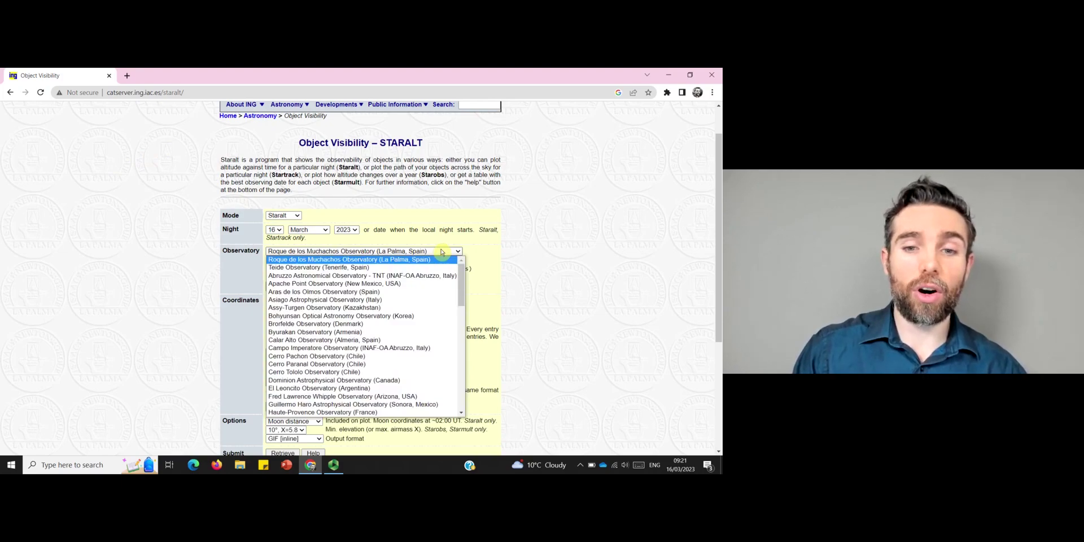
mouse_move(461, 286)
mouse_down()
mouse_move(454, 388)
mouse_move(462, 267)
mouse_up()
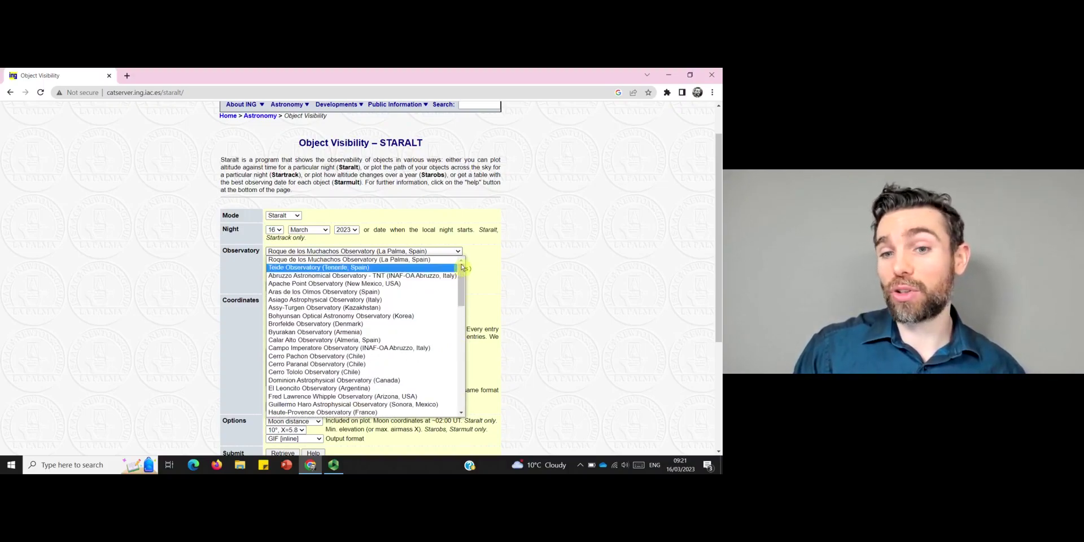
click(487, 271)
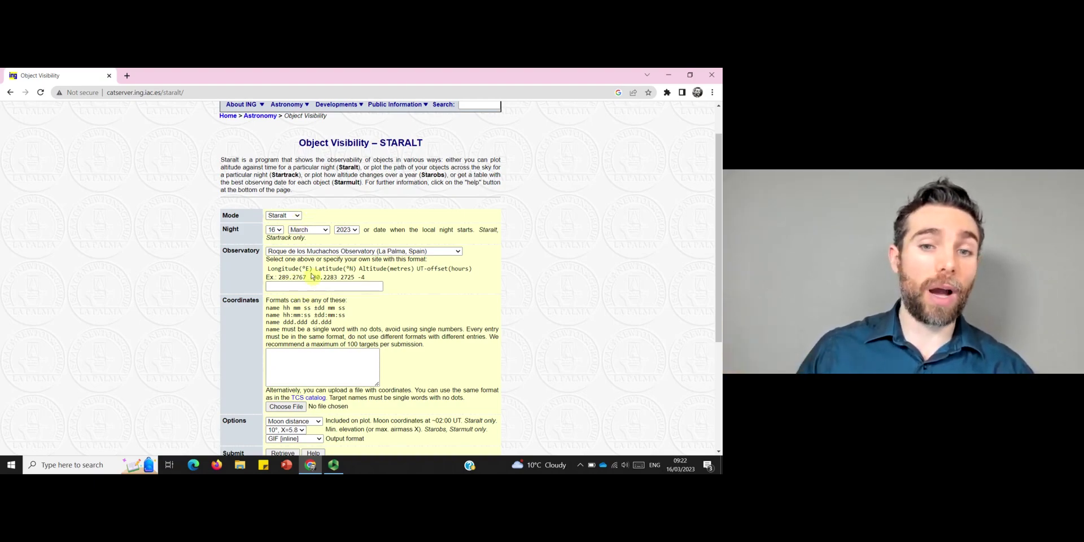
Enter the target line '[Orion] 05 35 17.0 -5 23 28' in the Coordinates box
click(309, 365)
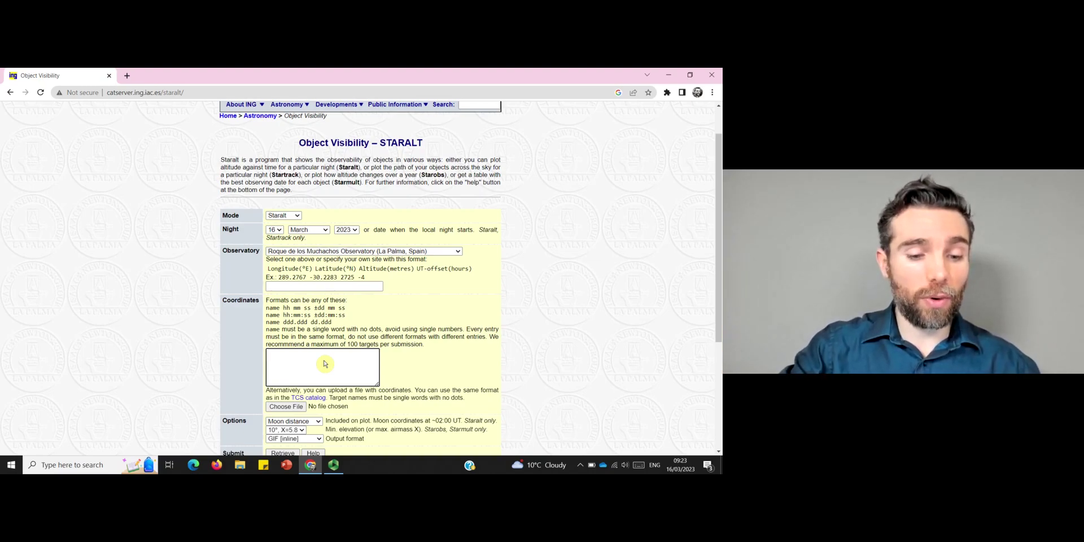
text(5)
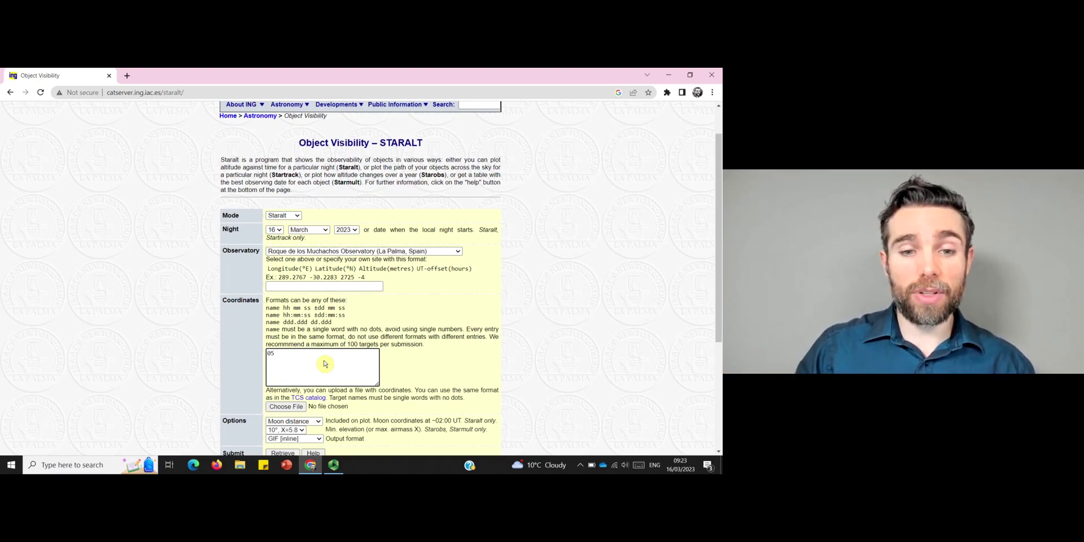
text(5 35)
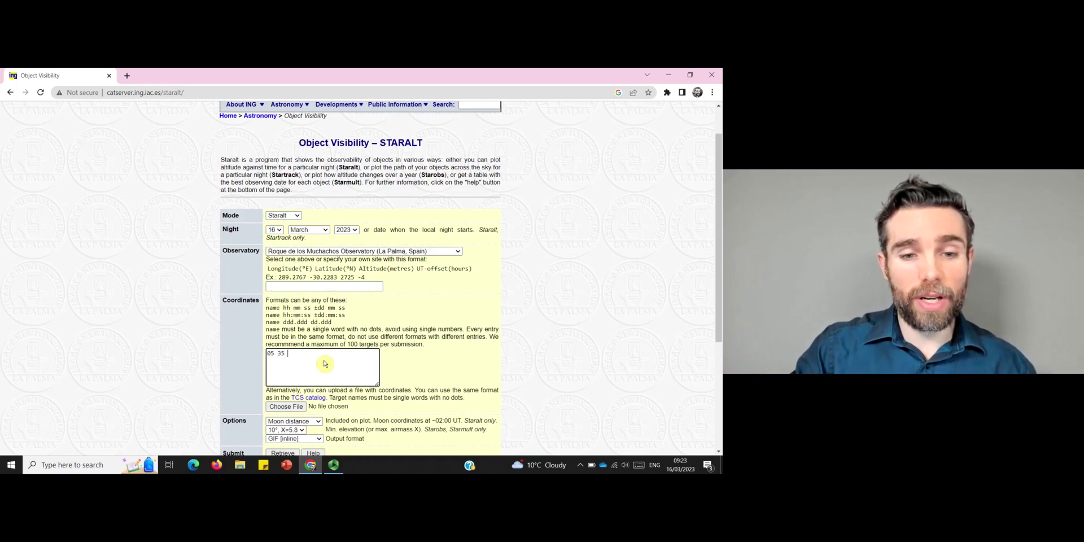
text(17.0)
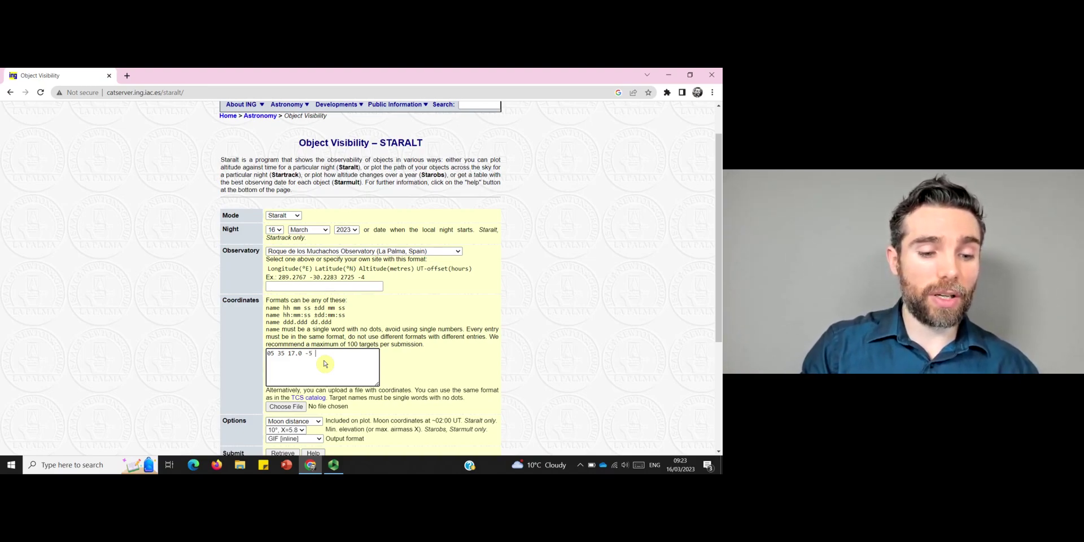
text(-5 23)
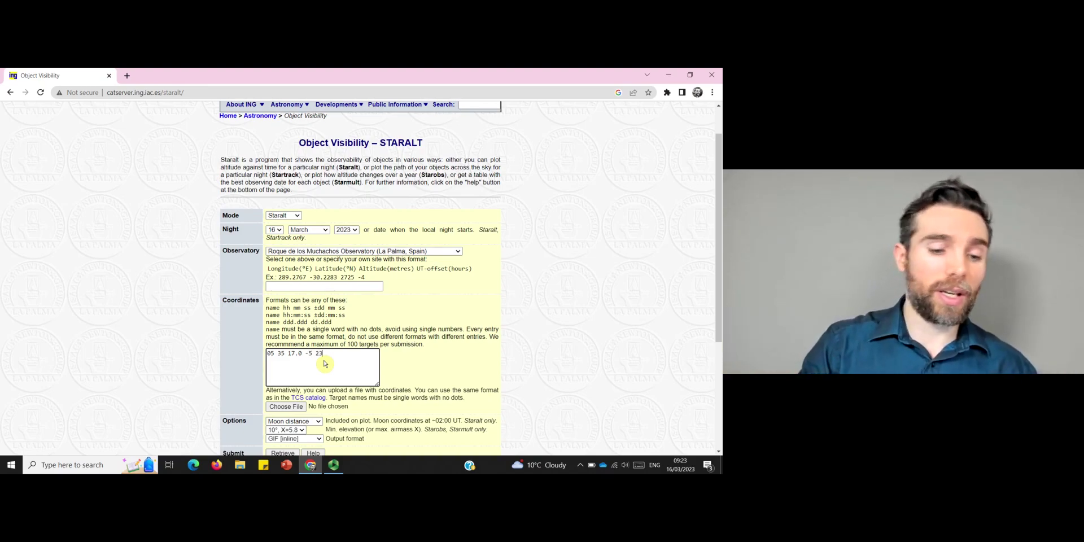
text( 28)
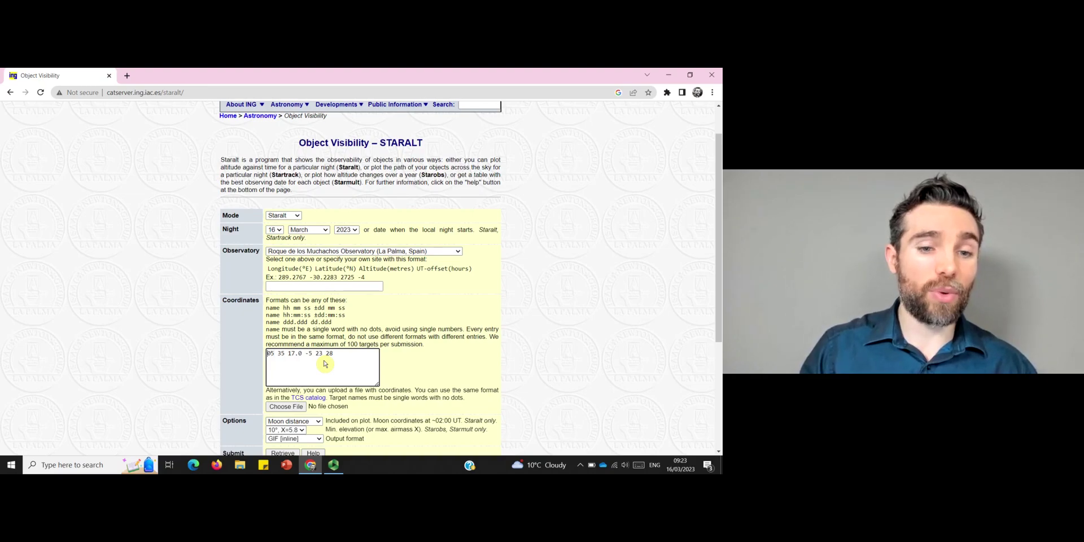
key(Home)
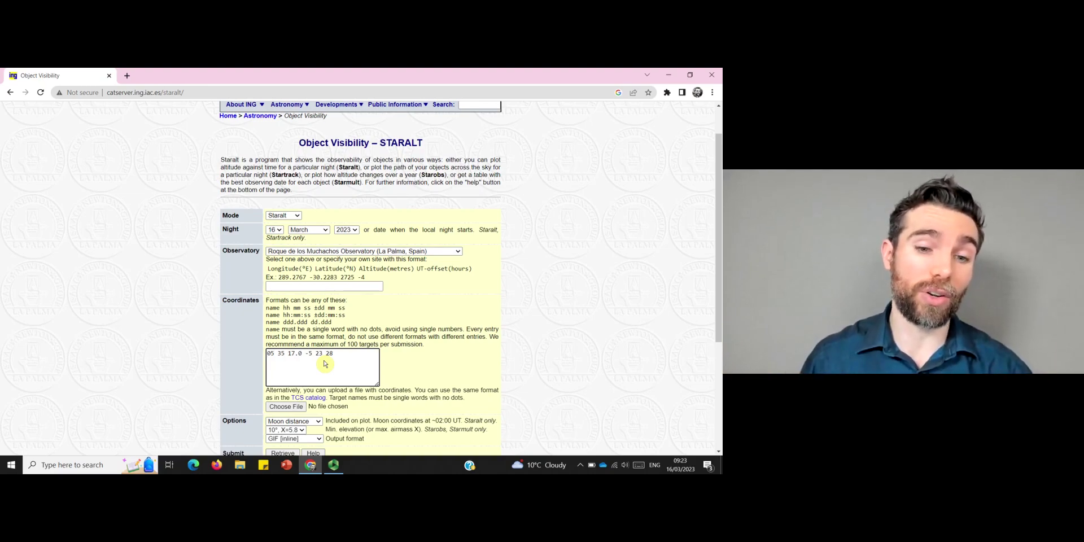
text([)
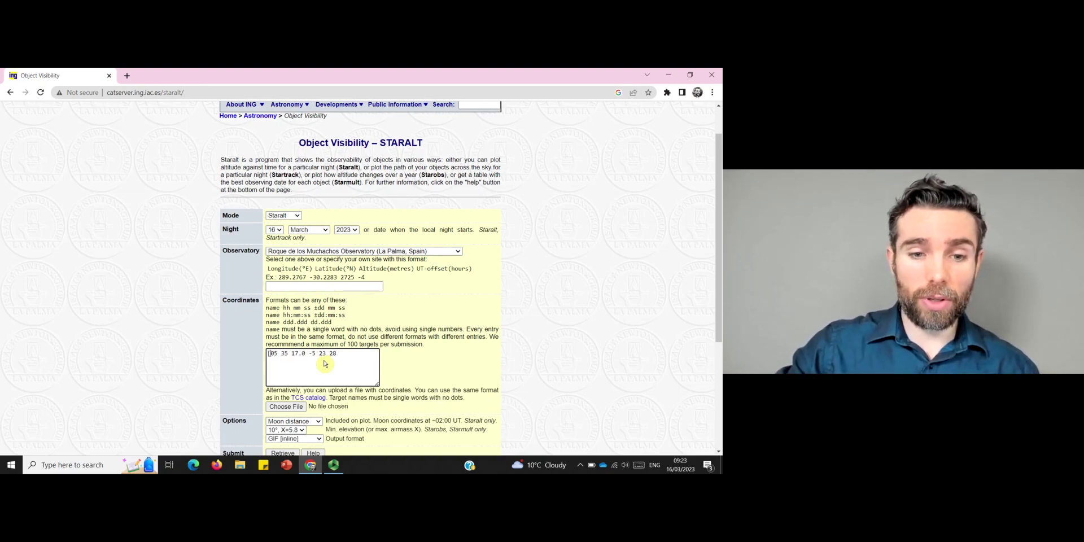
text(Orion)
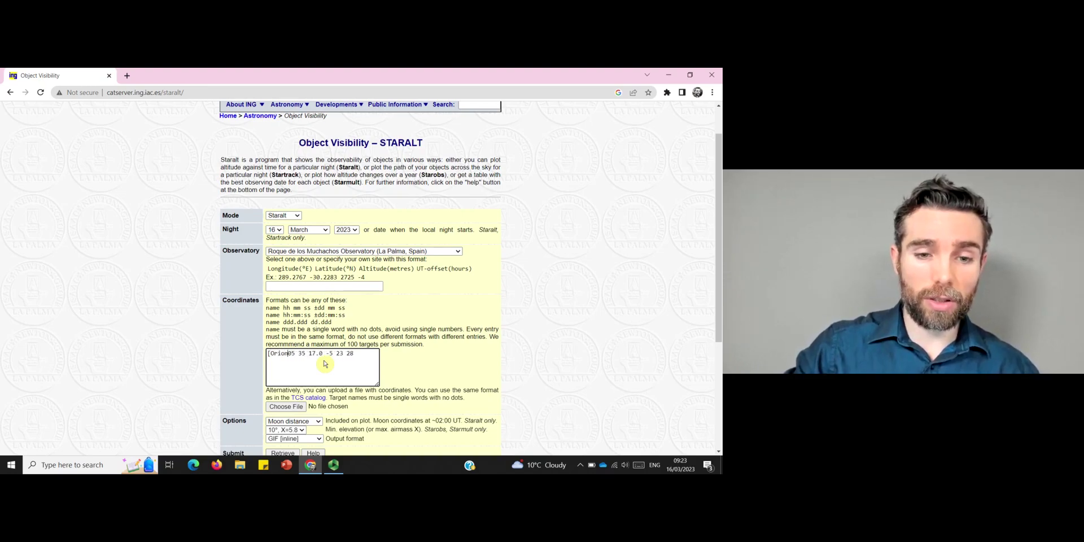
text(])
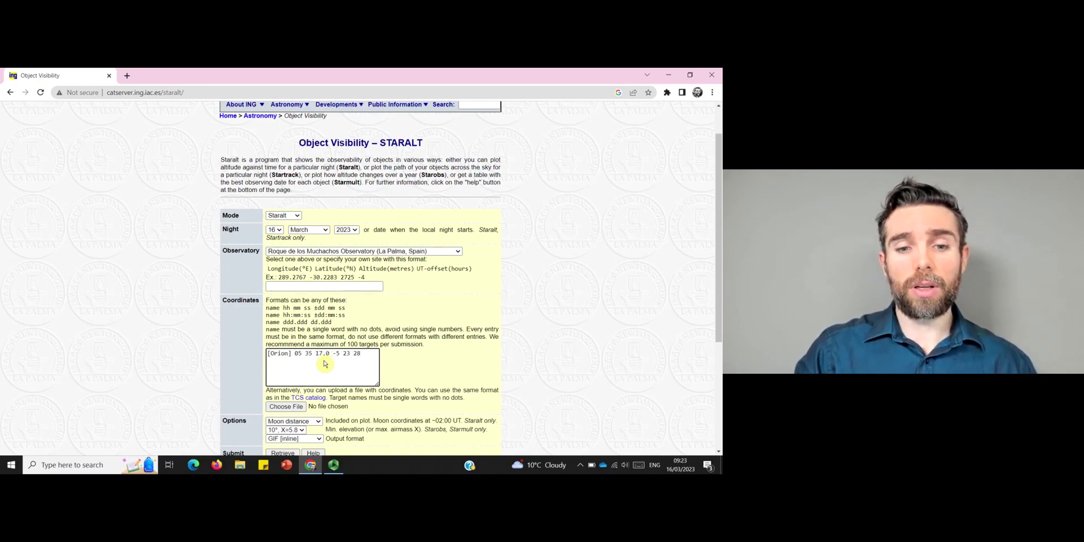
click(420, 358)
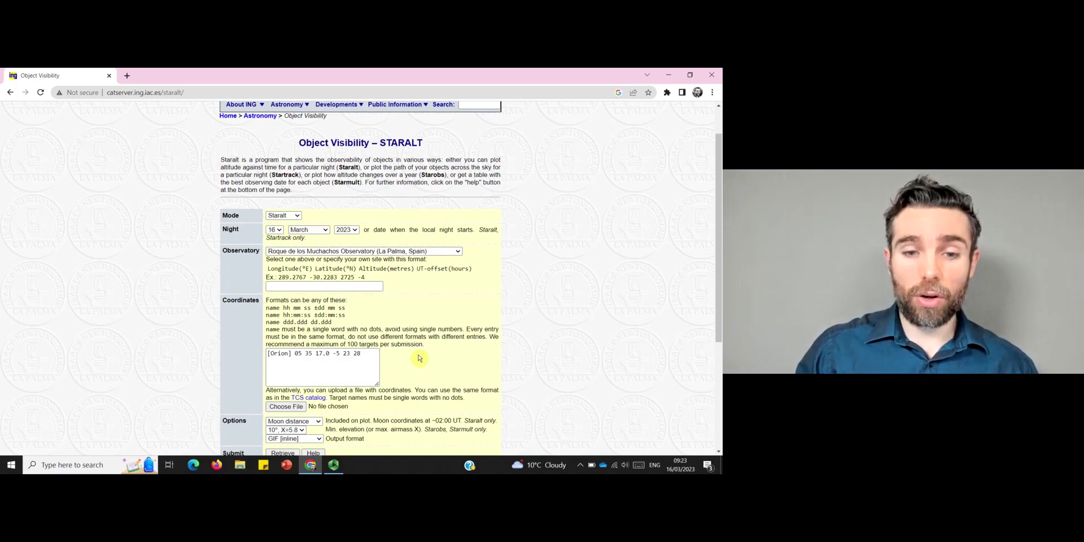
scroll(420, 358, down, 3)
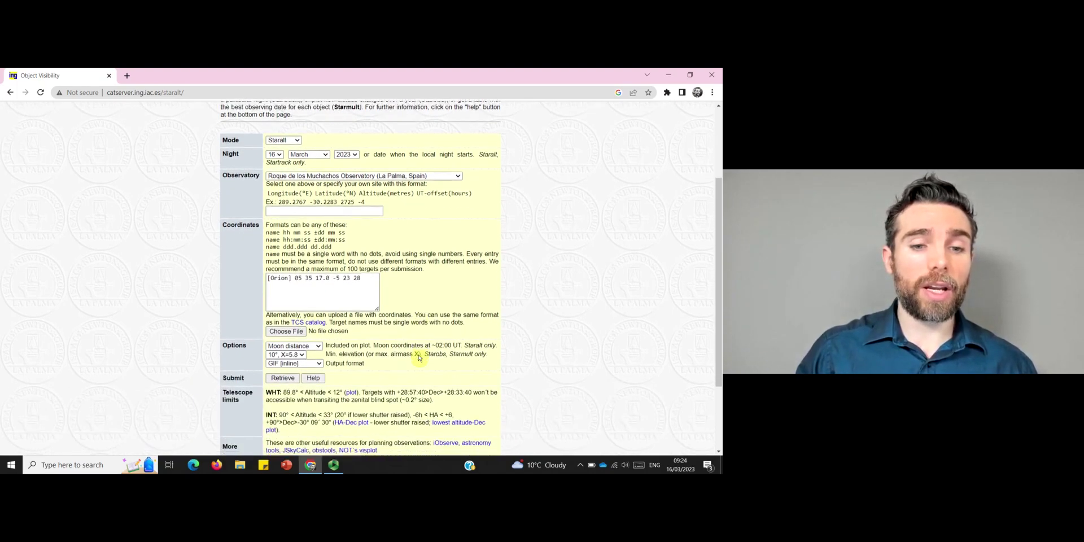
scroll(419, 358, down, 1)
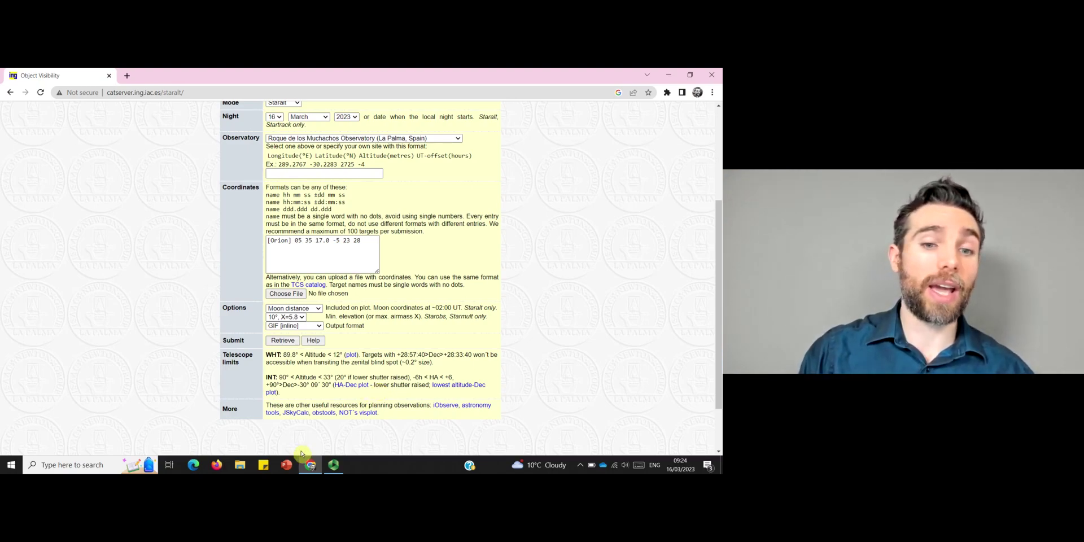
Retrieve the altitude-versus-time plot for Orion for the night of 16 March 2023
click(288, 344)
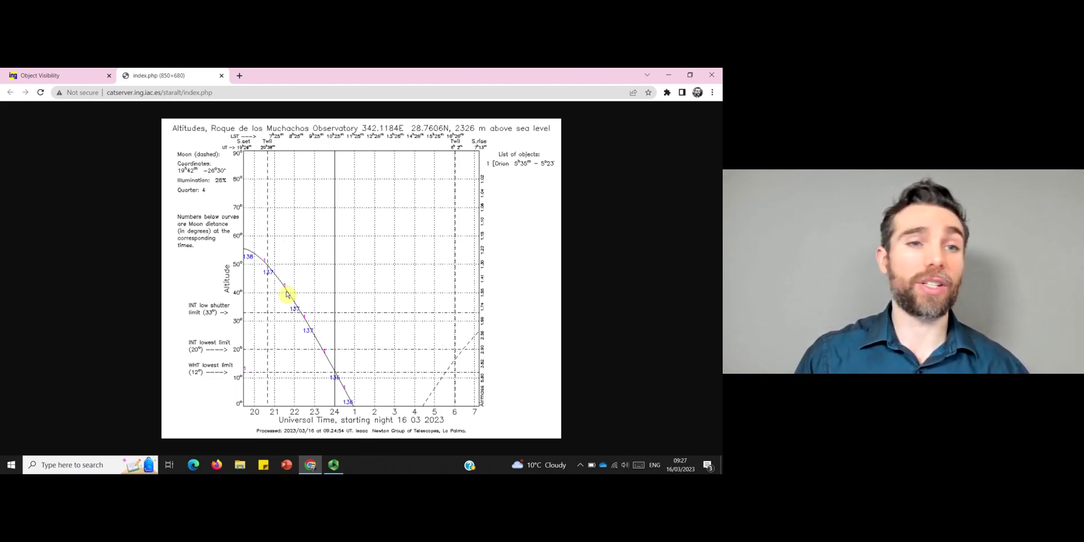
Close the altitude plot, switch the mode to Startrack, and retrieve Orion's sky-track plot
click(221, 75)
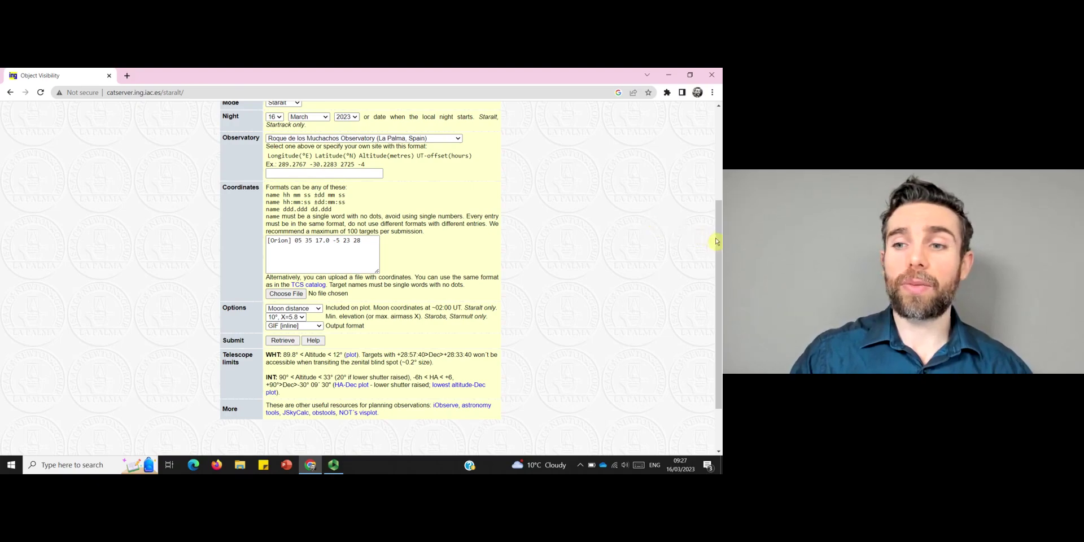
drag(716, 242, 716, 224)
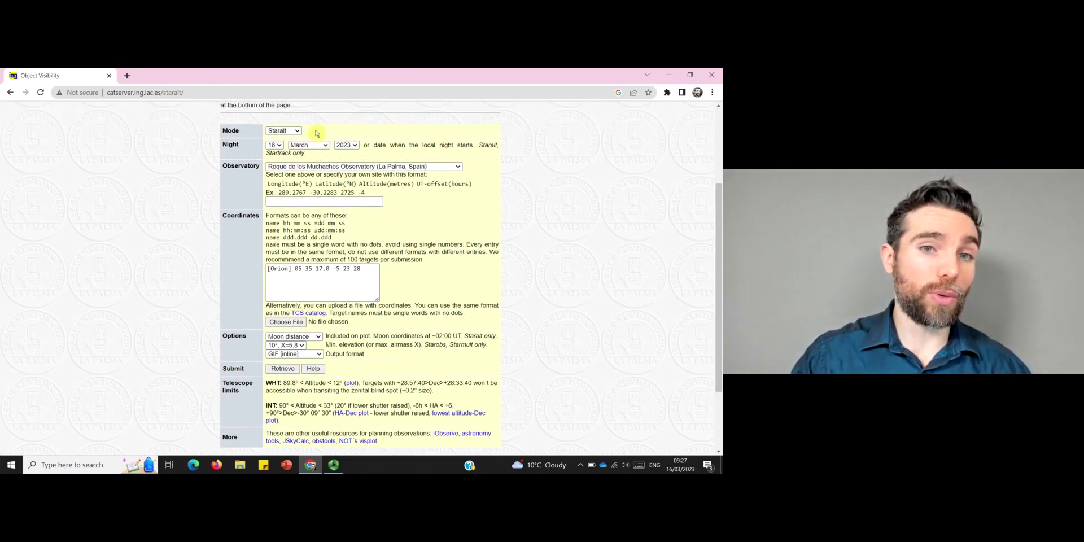
click(298, 131)
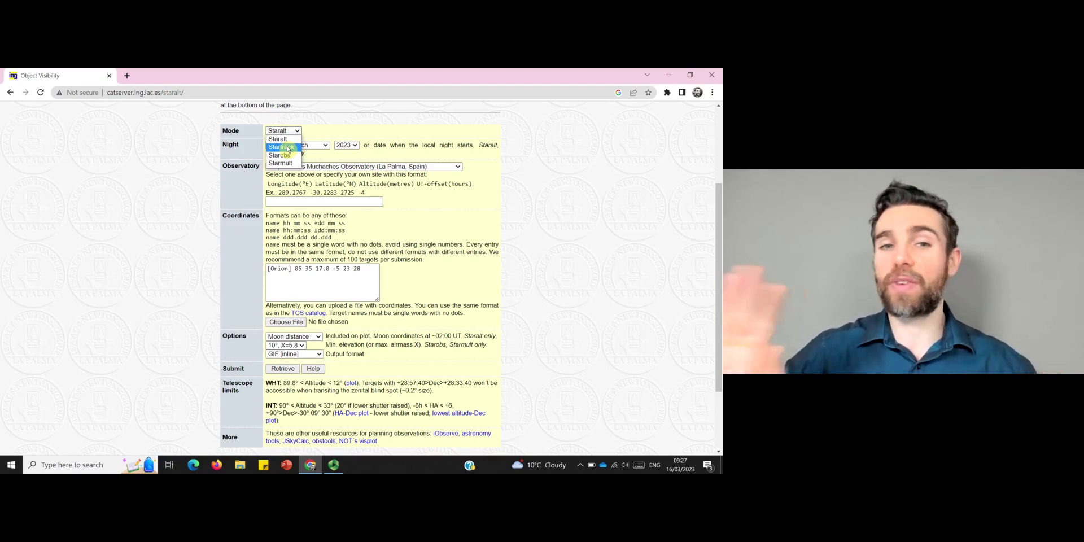
click(289, 148)
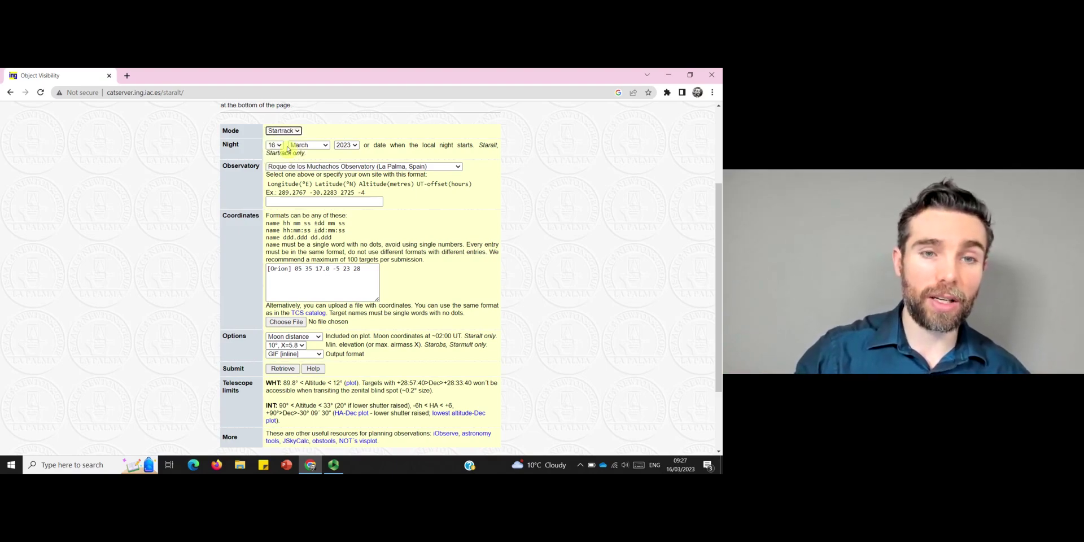
click(284, 370)
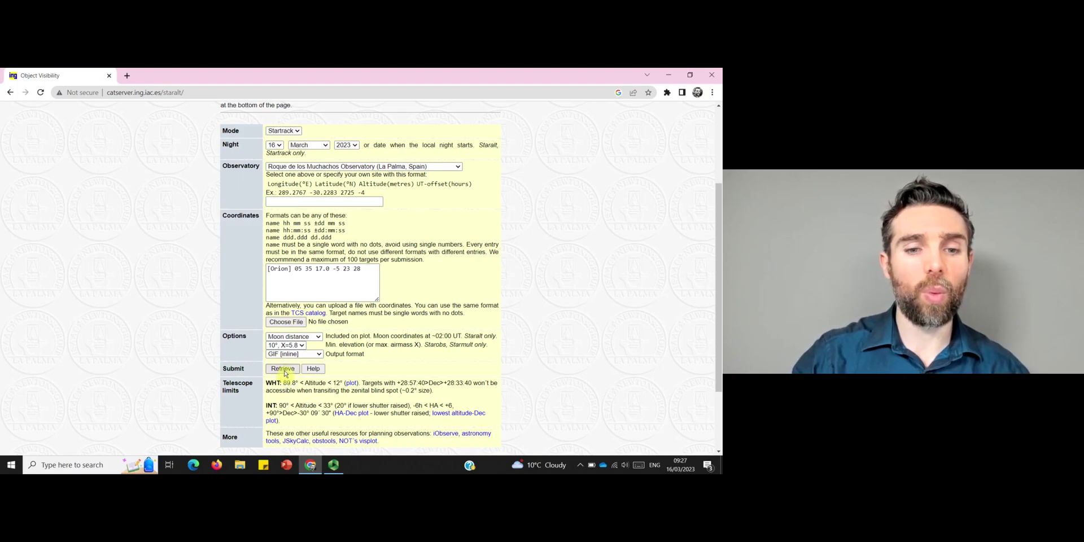
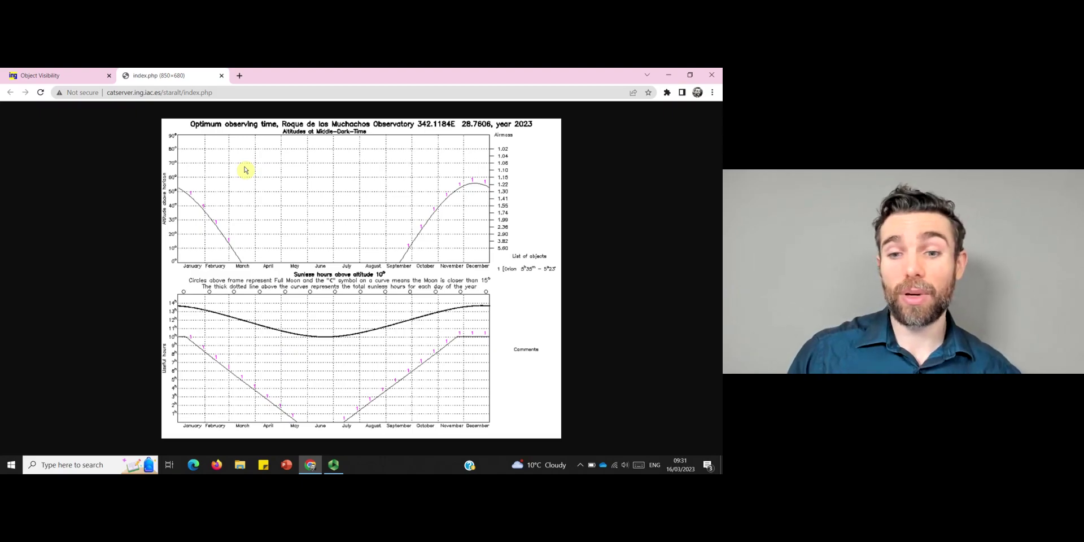
Set the night month to December and retrieve a Staralt altitude plot of Orion for 16 December 2023
click(222, 76)
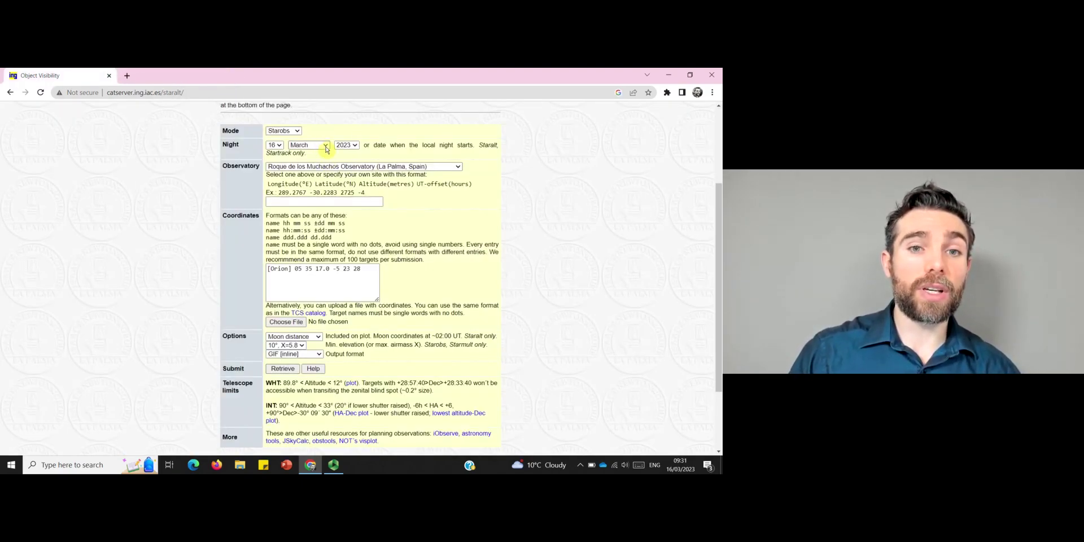
click(326, 149)
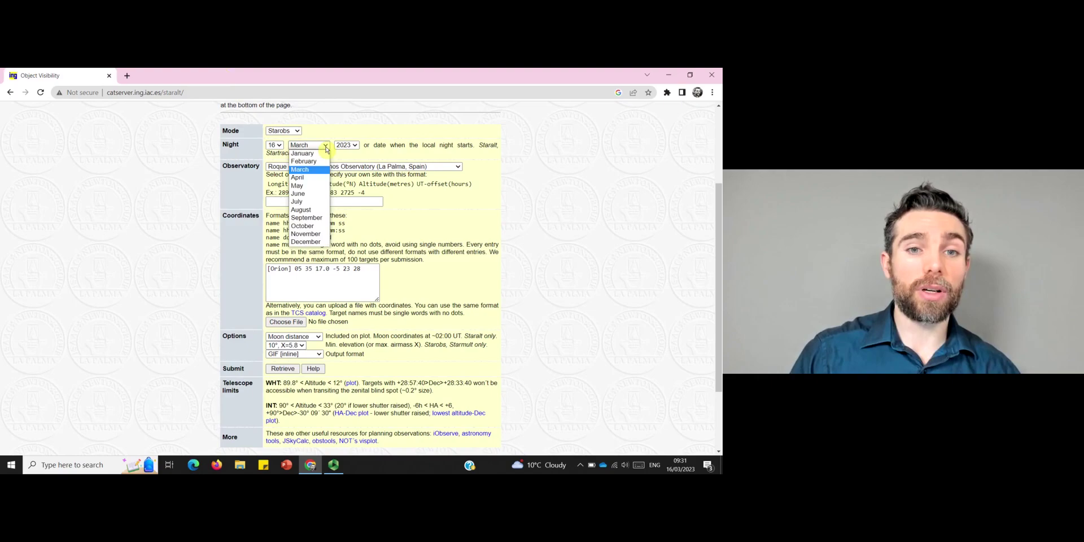
click(313, 242)
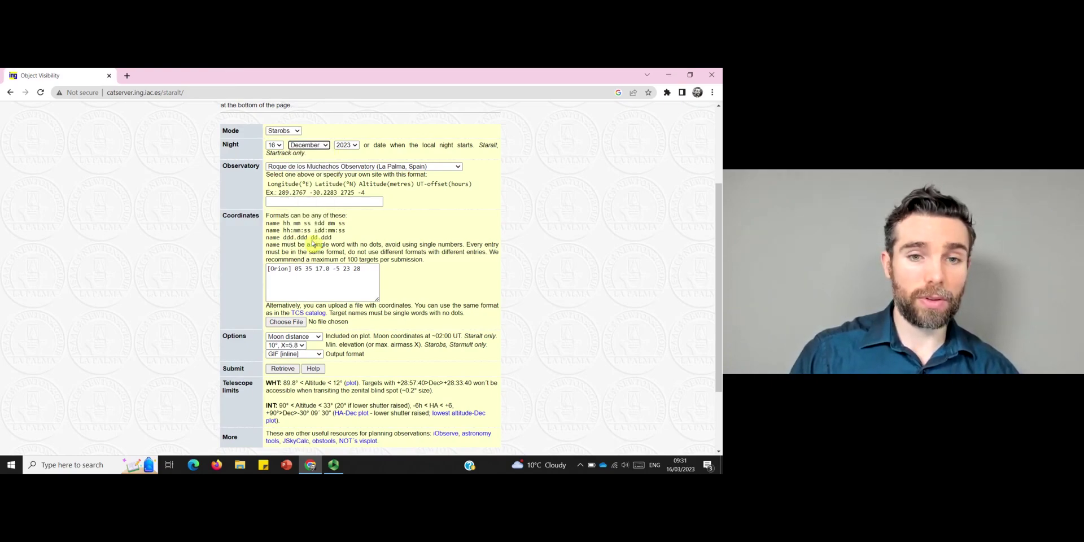
click(525, 230)
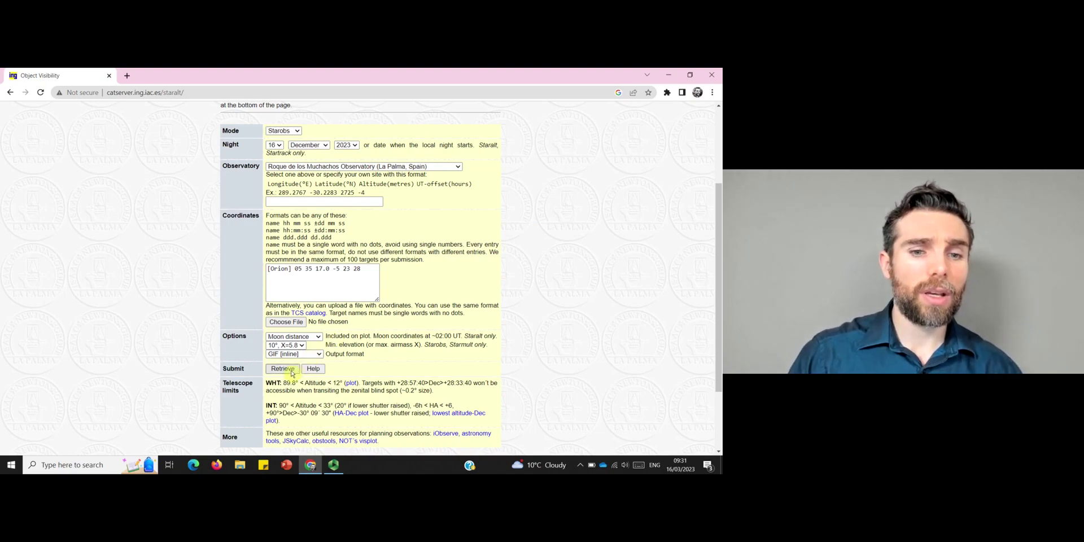
click(288, 131)
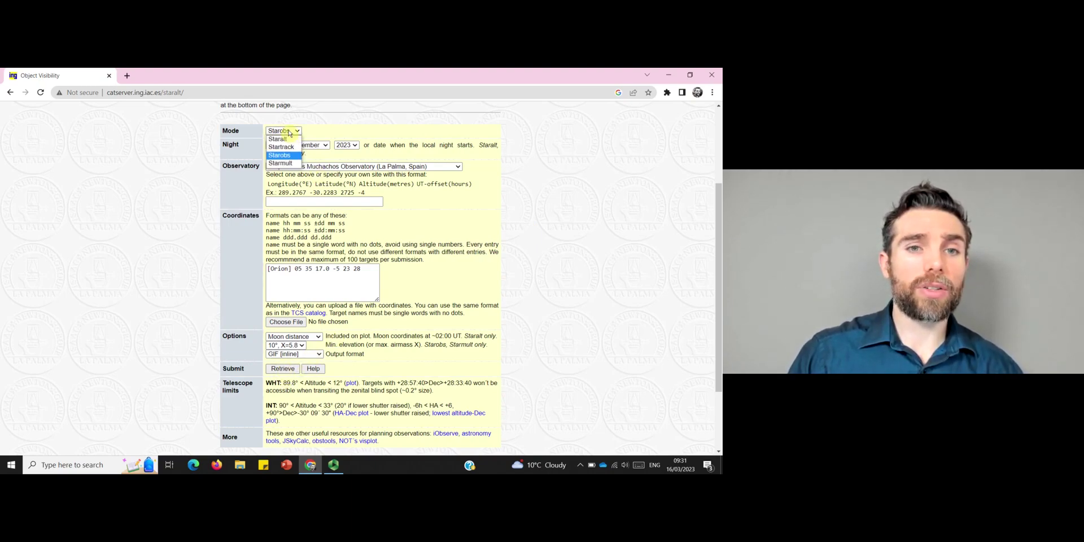
click(287, 139)
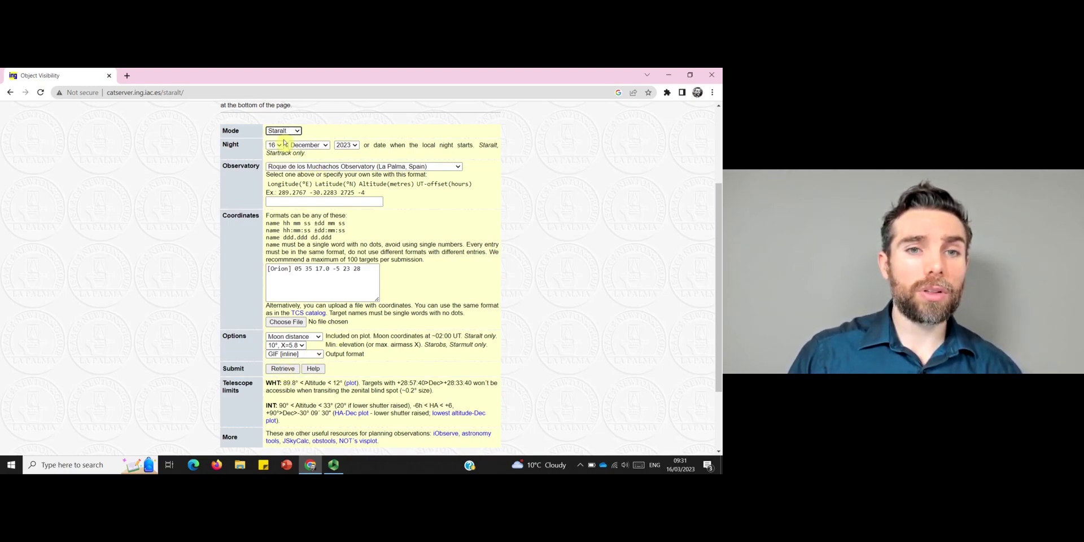
click(283, 370)
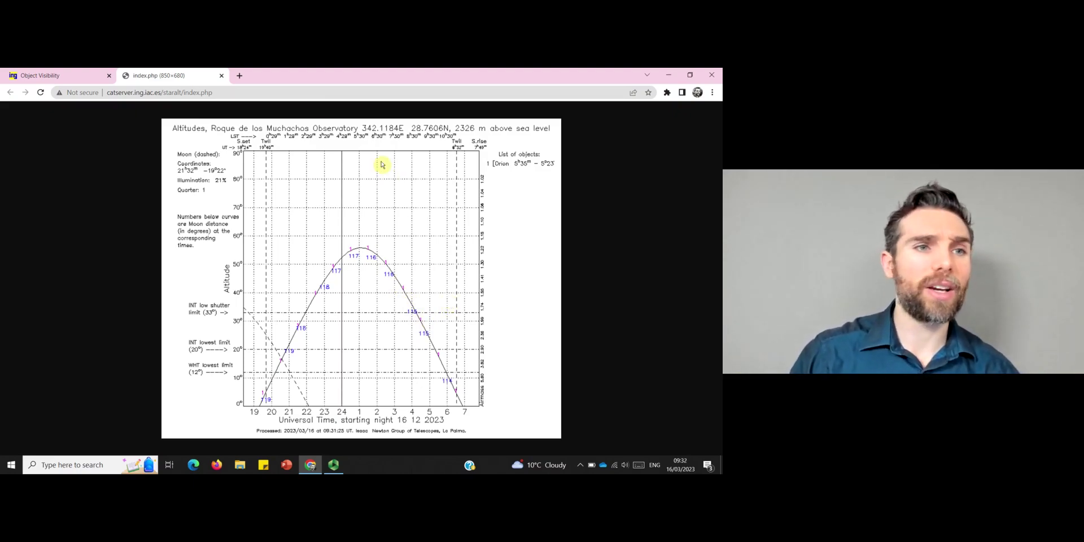
Switch the mode to Starmult and retrieve Orion's optimum observability table, best date 13 Dec
click(222, 75)
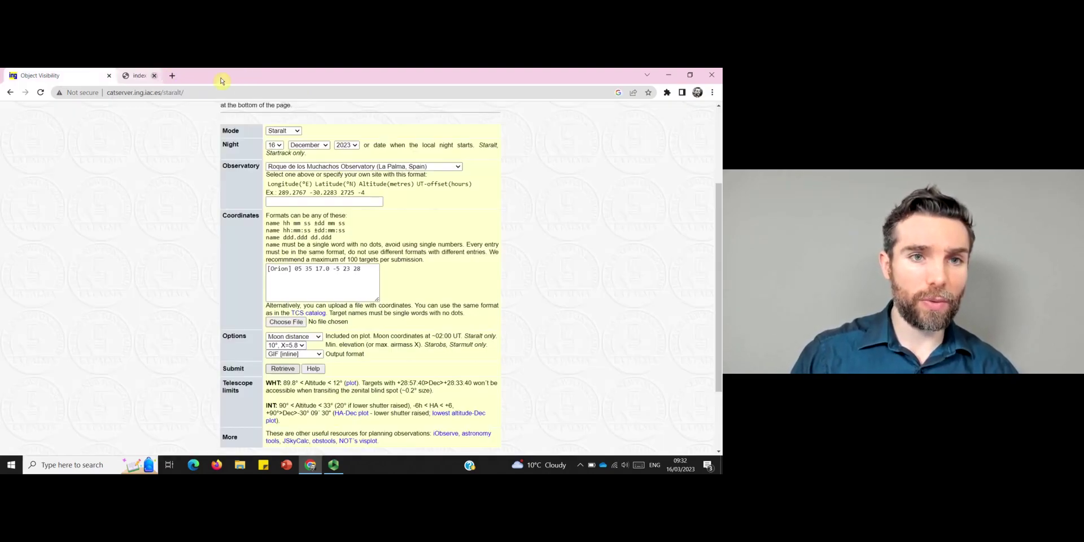
click(288, 133)
click(288, 165)
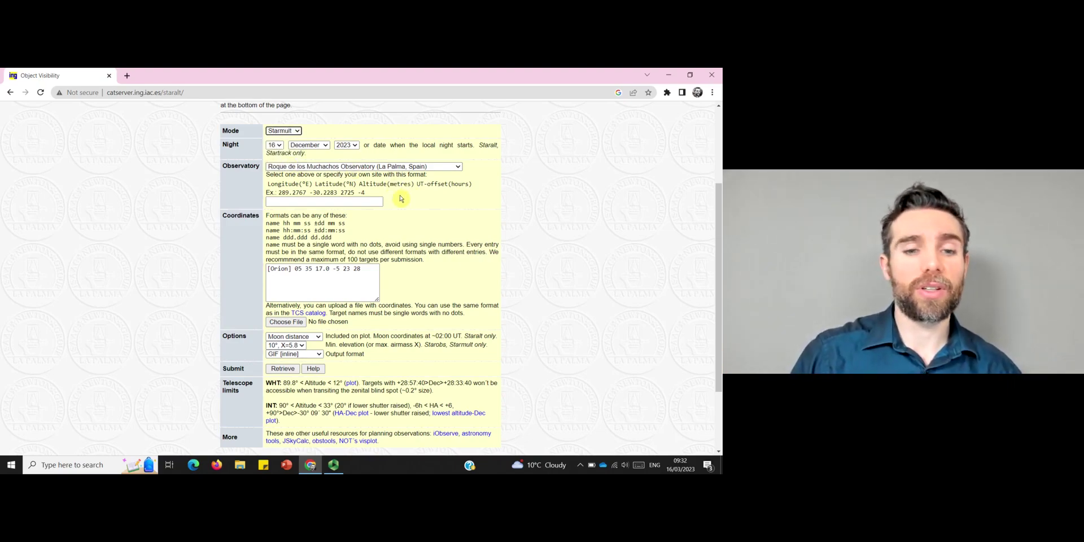
click(284, 369)
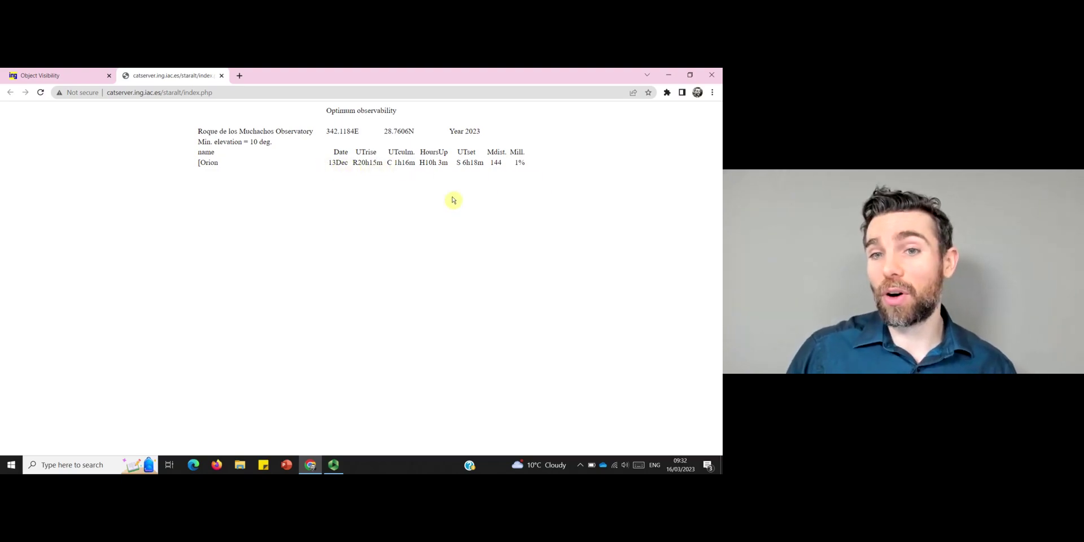
Set the night day to 13 and retrieve a Startrack sky-track plot of Orion
click(221, 77)
click(278, 146)
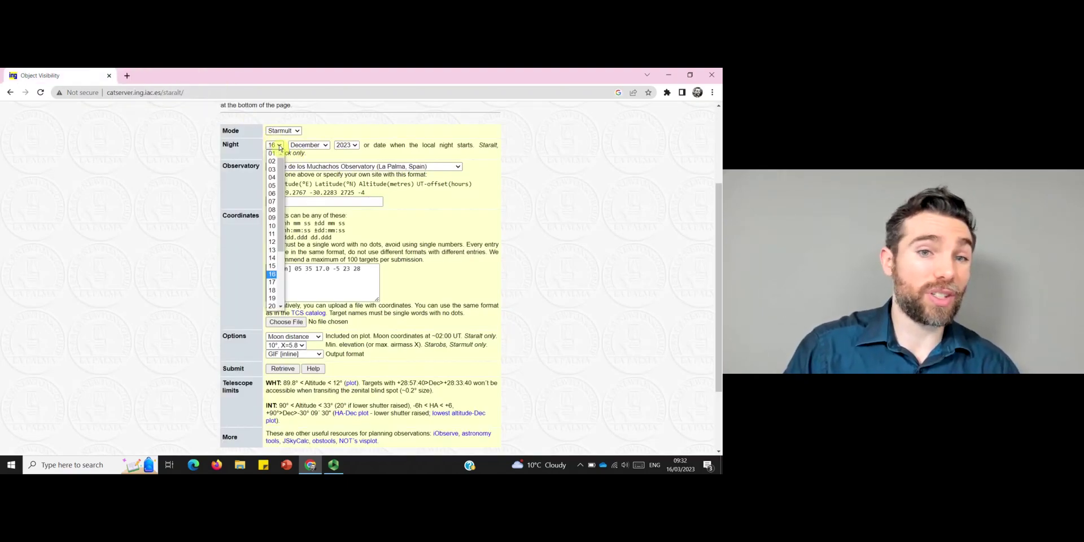
click(275, 251)
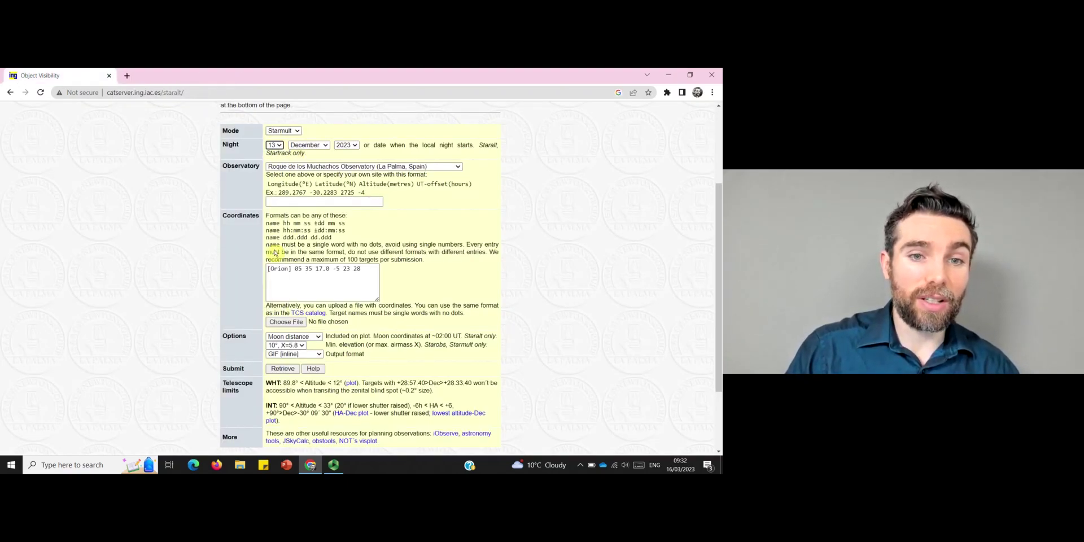
click(290, 131)
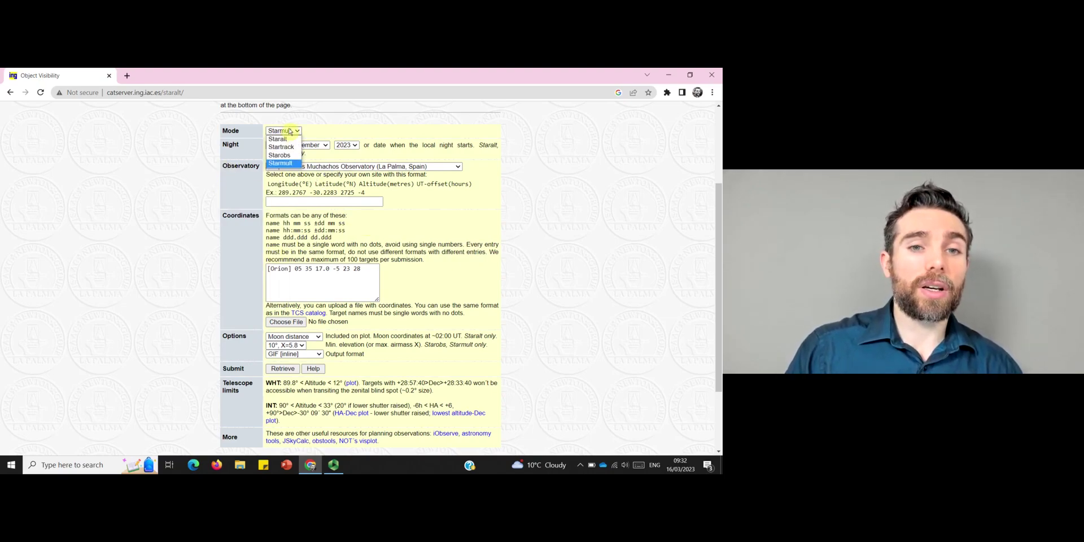
click(280, 147)
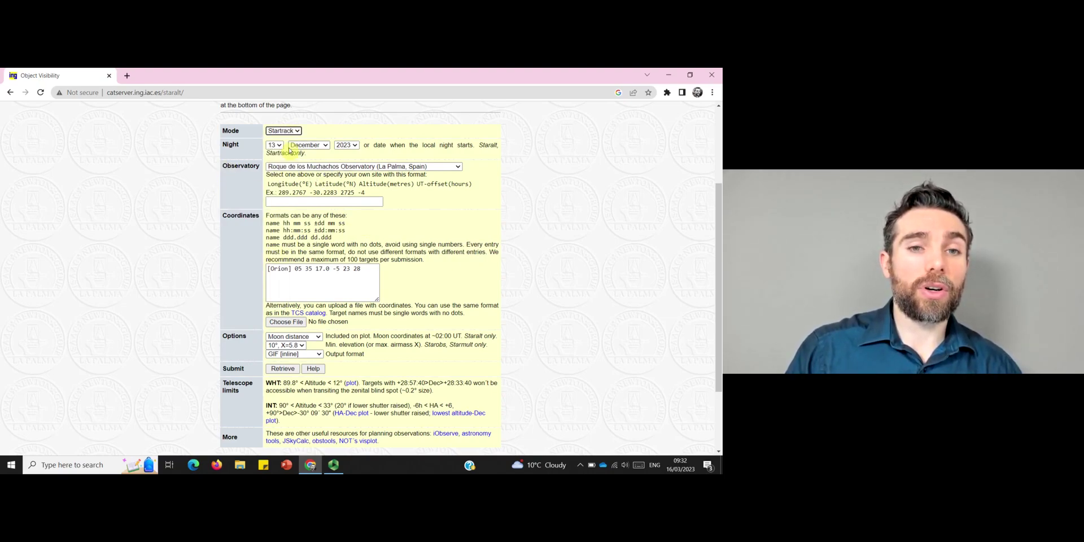
click(285, 370)
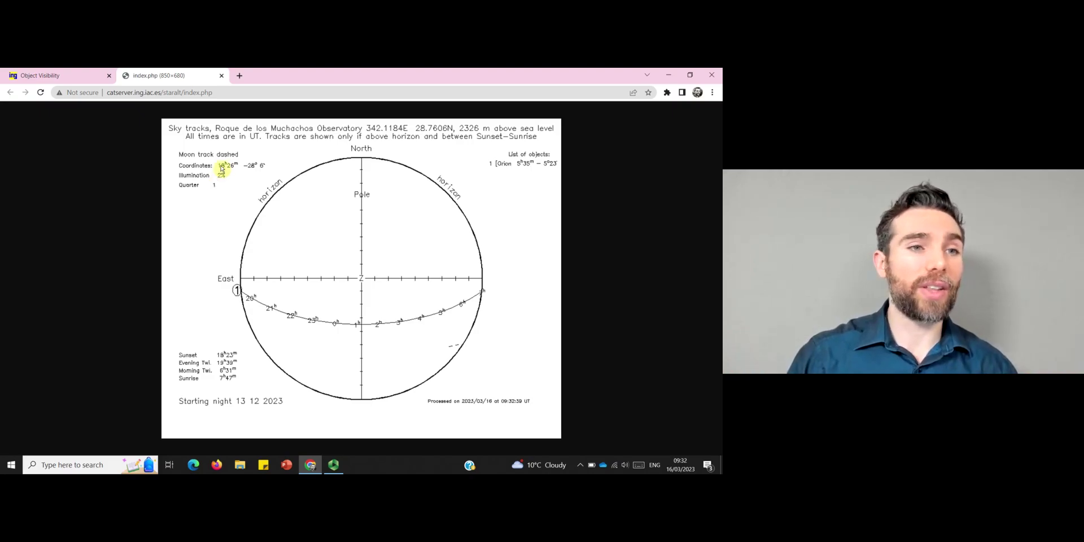
Switch the mode back to Staralt and retrieve Orion's altitude plot for 13 December 2023
click(222, 77)
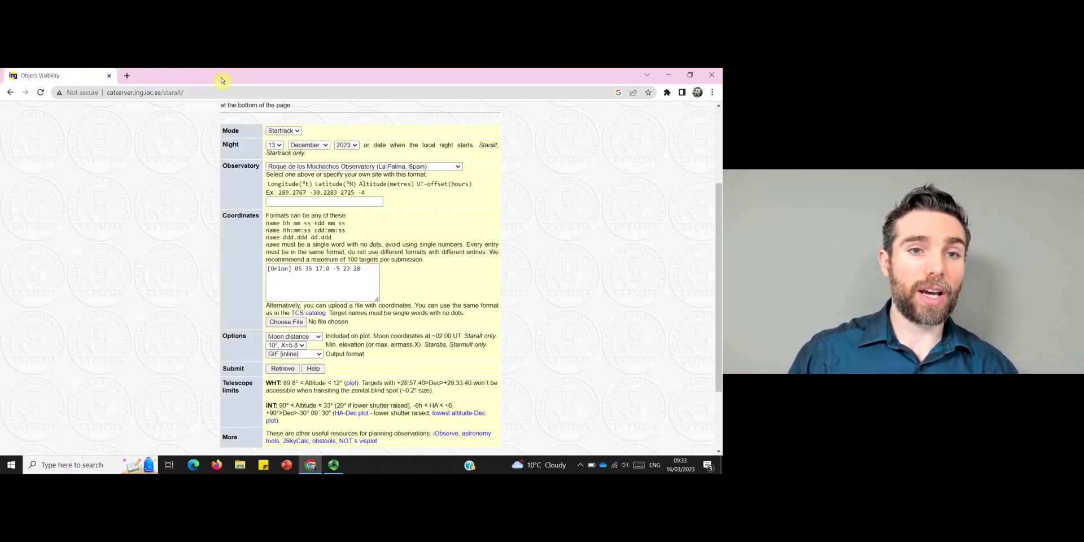
click(285, 131)
click(280, 139)
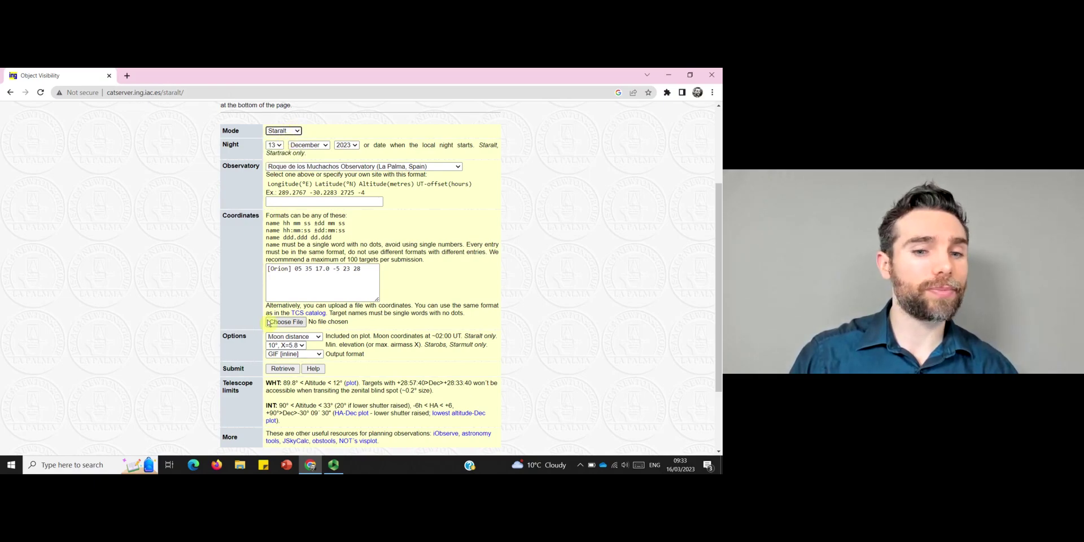
click(282, 369)
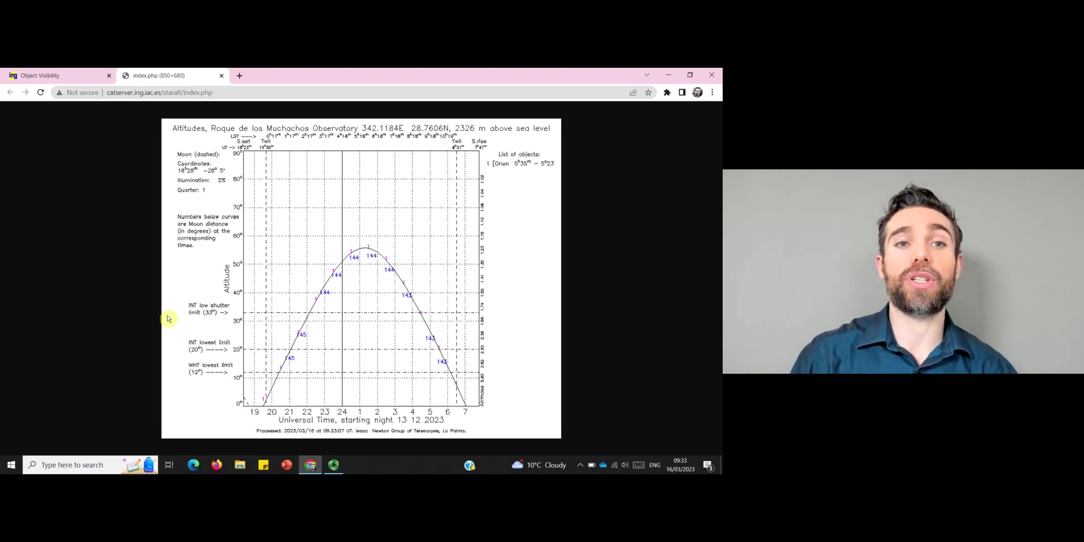
Return to the form and browse the observatory list, keeping Roque de los Muchachos selected
click(221, 76)
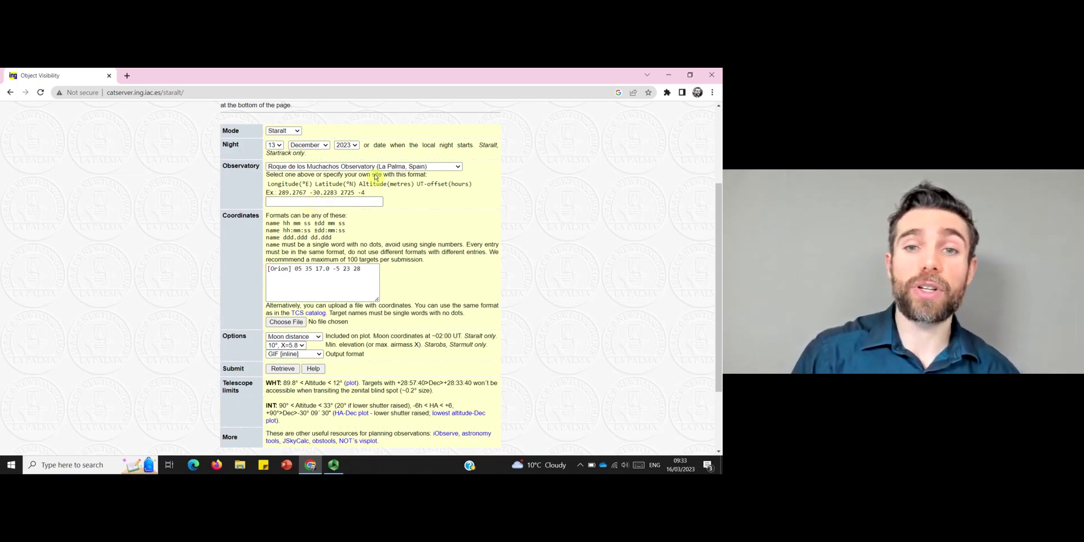
click(439, 168)
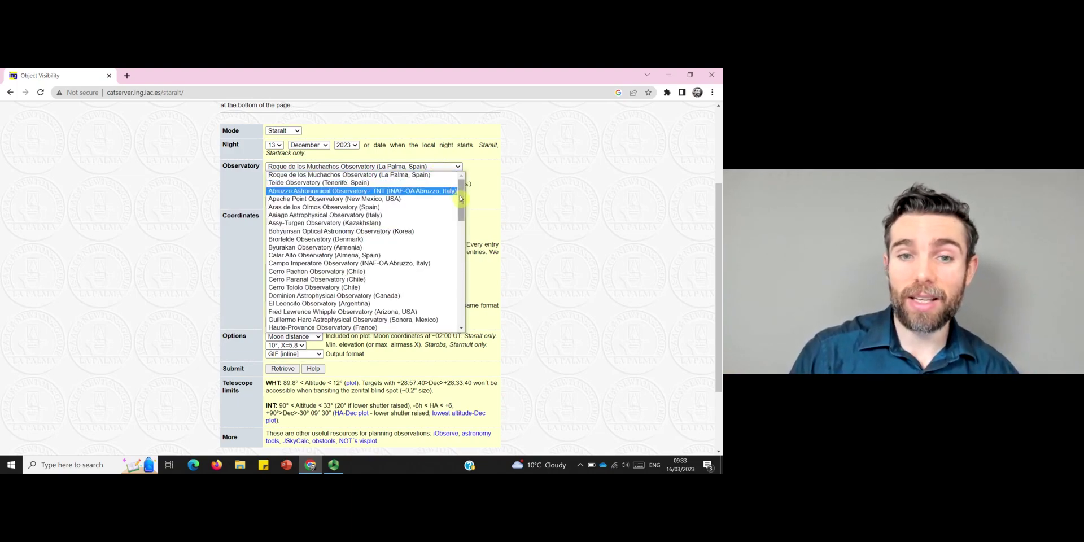
drag(460, 200, 459, 248)
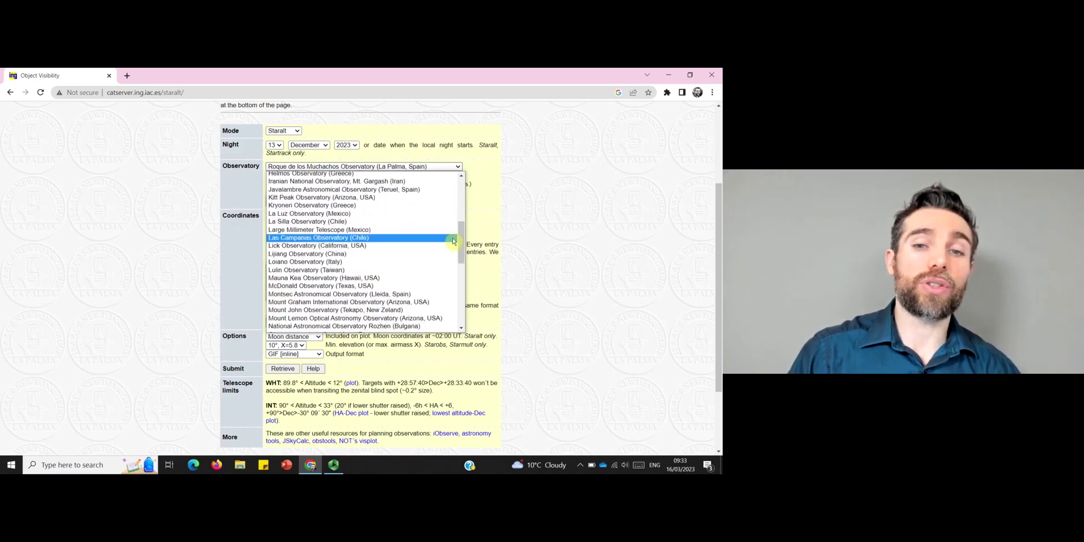
click(474, 226)
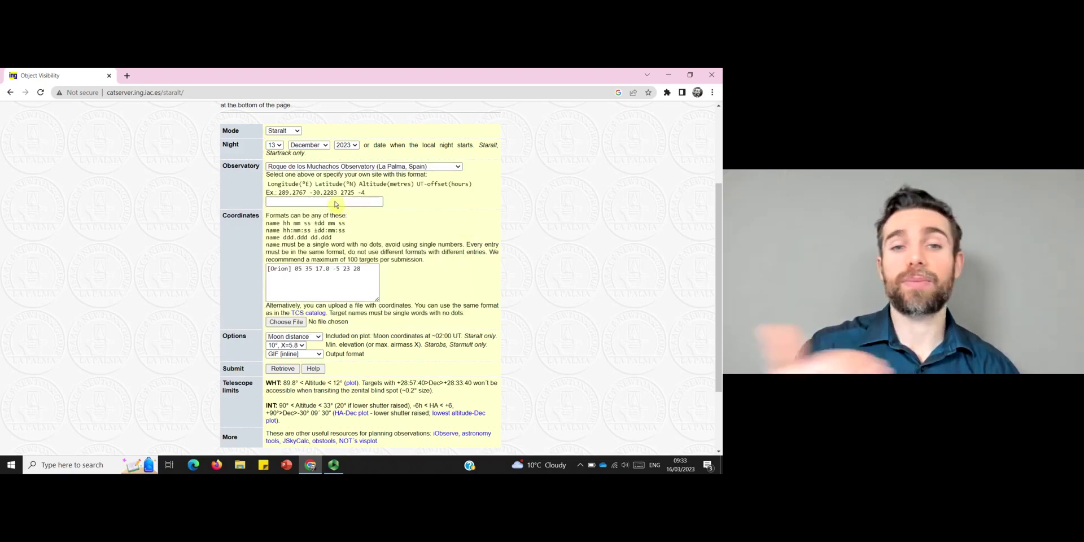